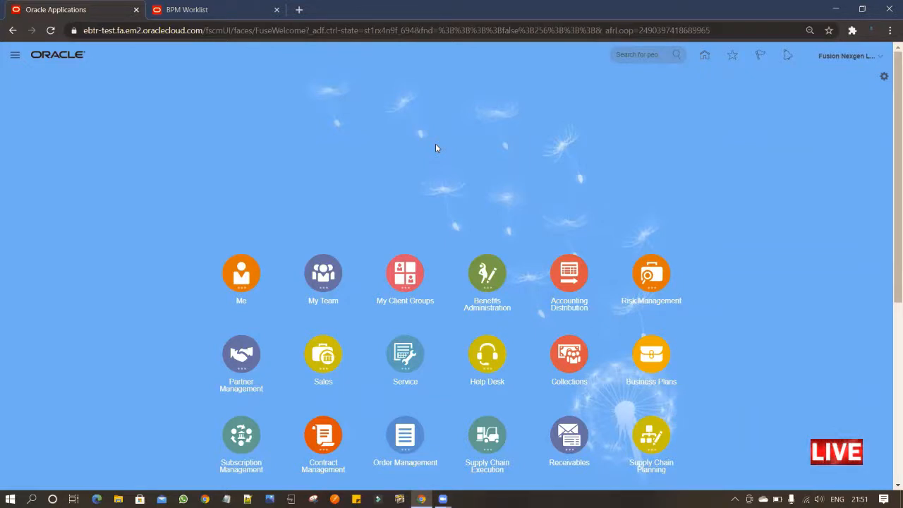
Open the setup task search in Setup and Maintenance.
click(878, 57)
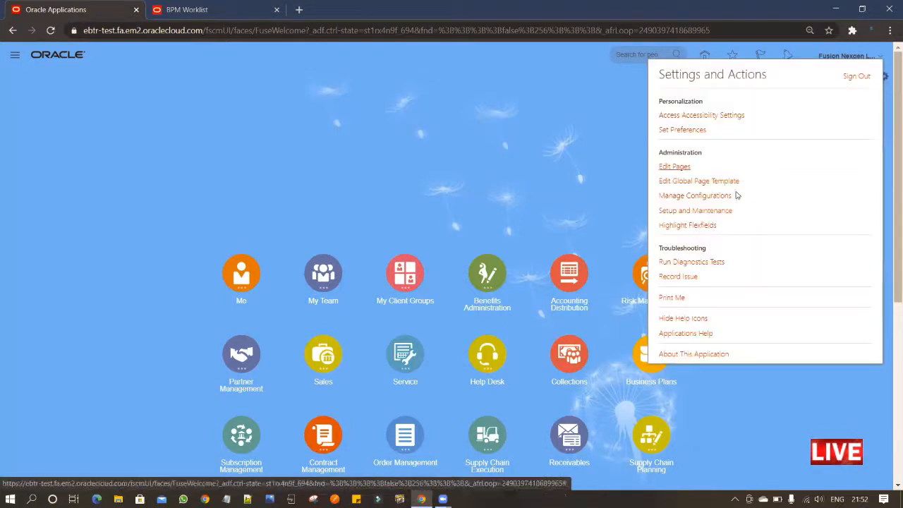
click(717, 212)
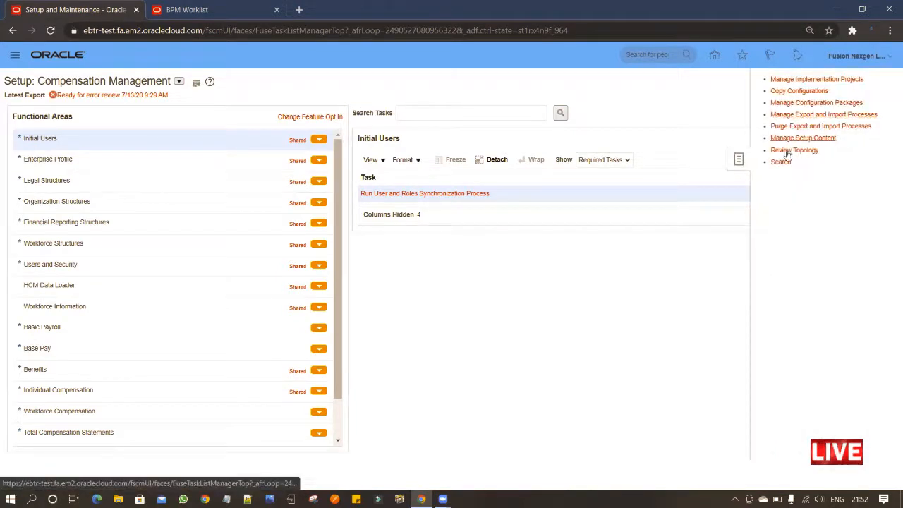
click(785, 163)
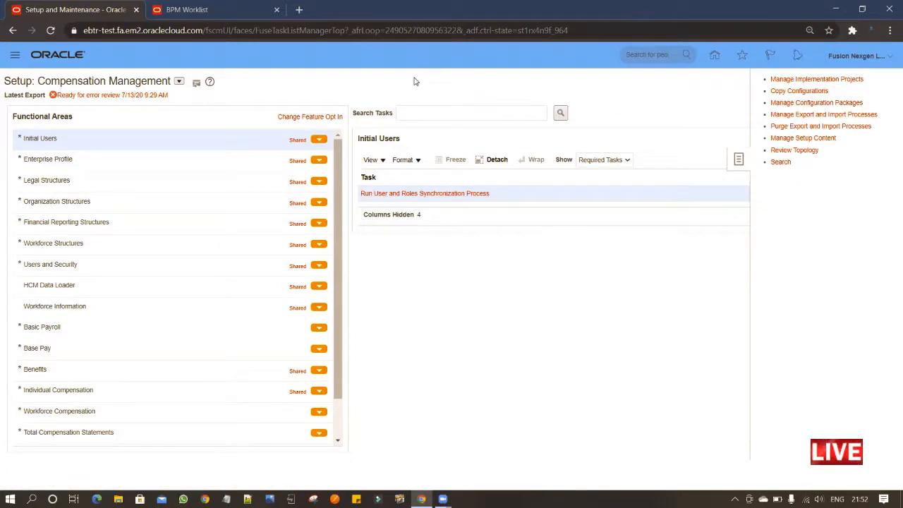
Search the setup tasks for "Manage%Pre%Trans%" and open Manage Pretransformation Defaulting Rules.
click(329, 104)
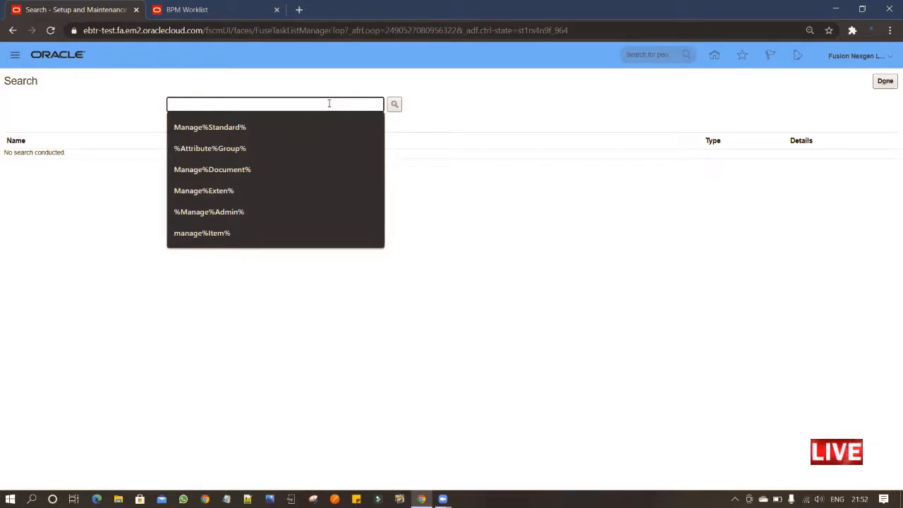
text(Manage%Pre%)
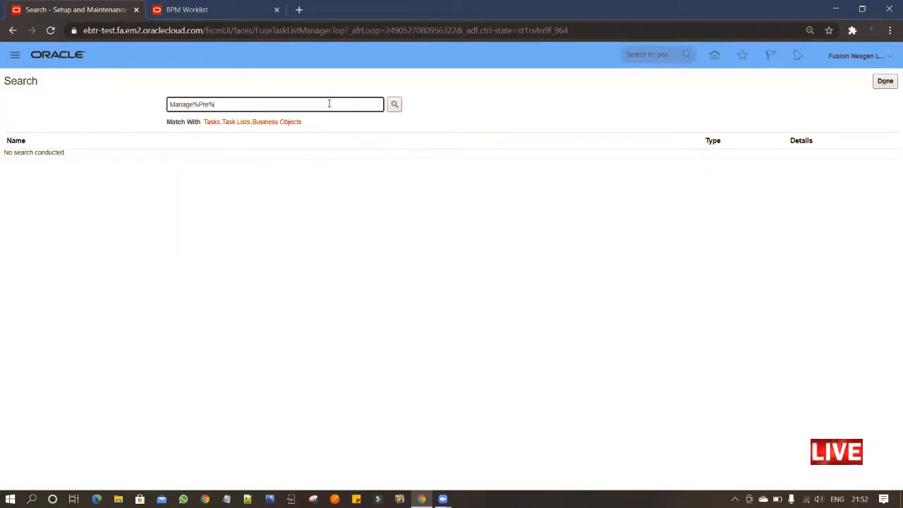
text(Tians%)
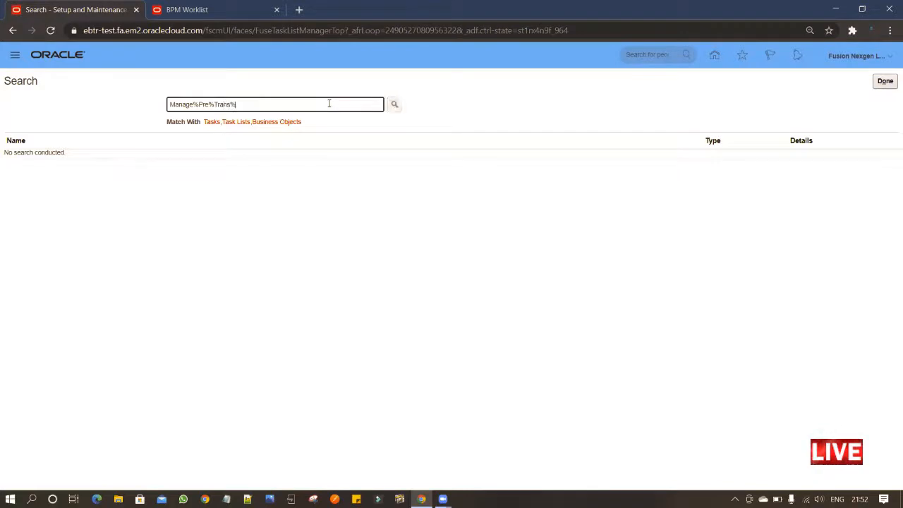
key(Return)
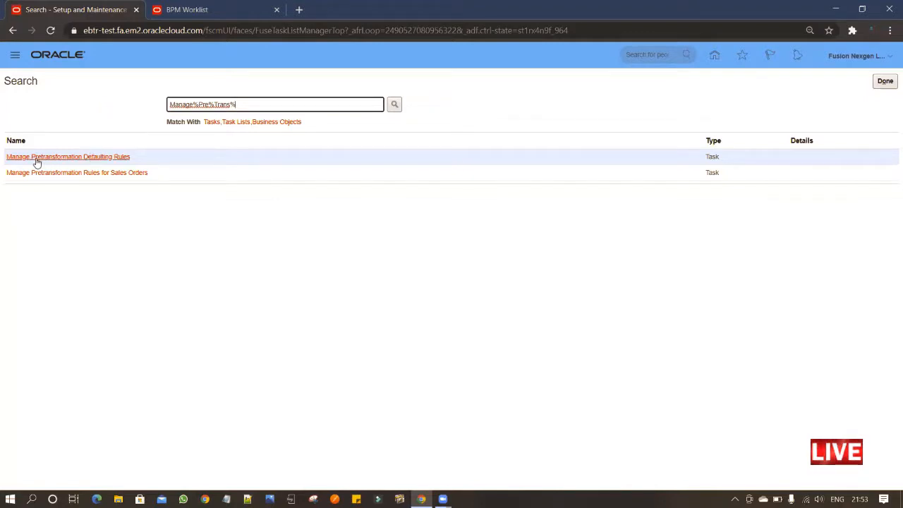
click(80, 173)
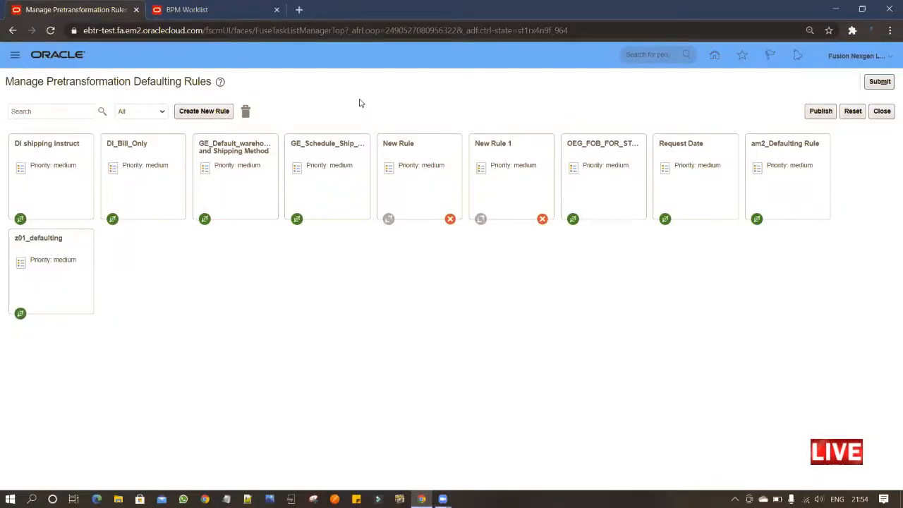
Create a new defaulting rule with the IF condition that the Order Header's Order Type is equal to BILL_ONLY.
click(203, 111)
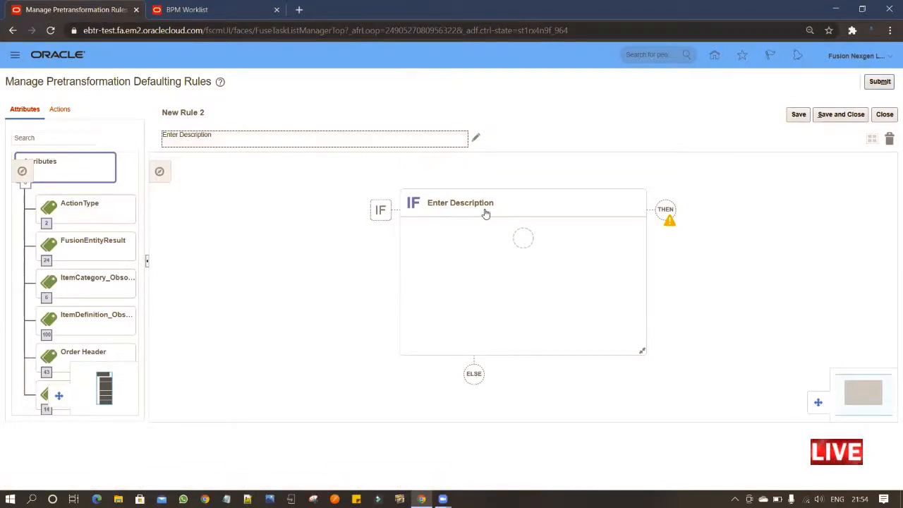
click(528, 244)
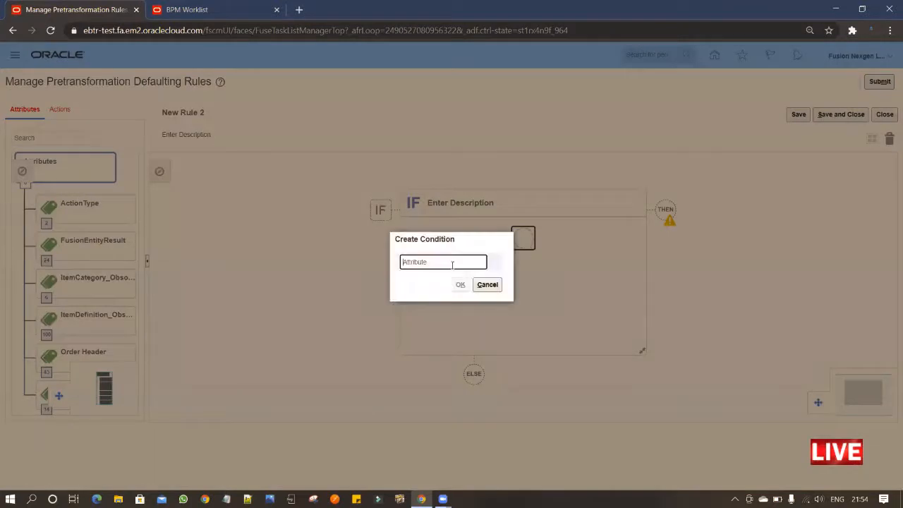
text(O)
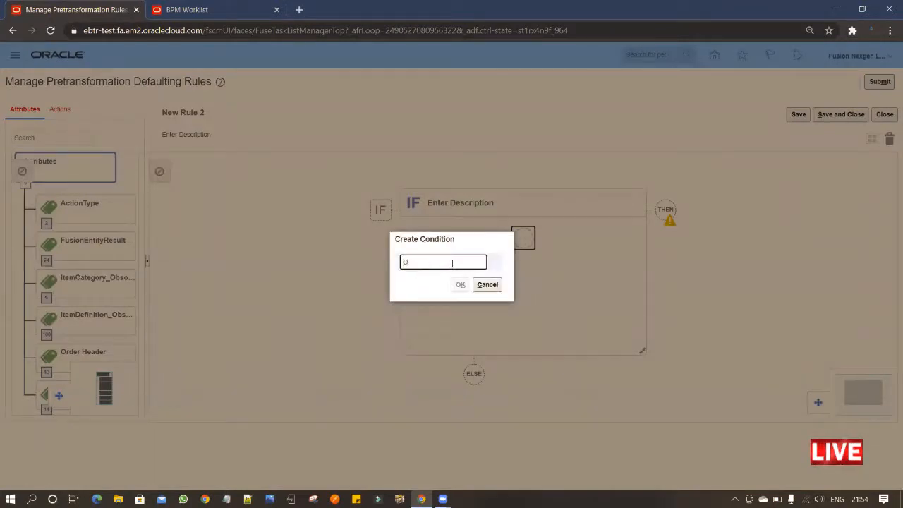
text(rder)
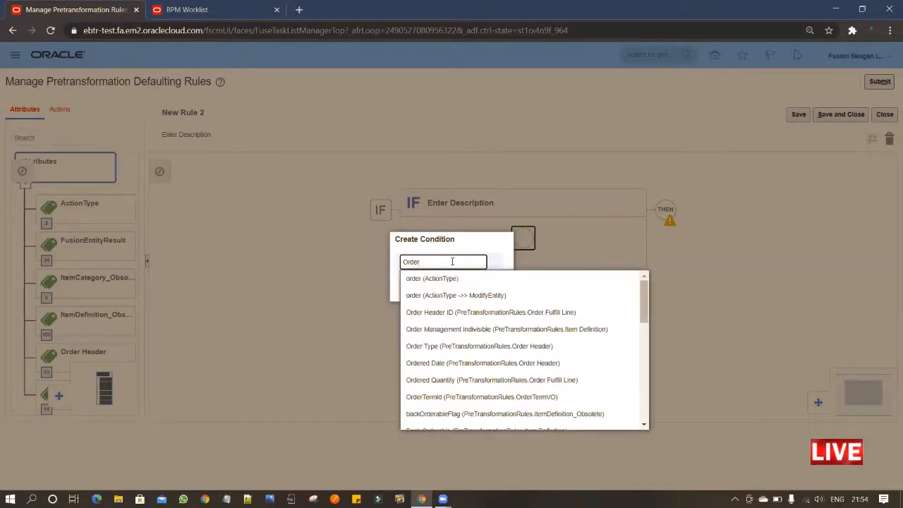
click(437, 346)
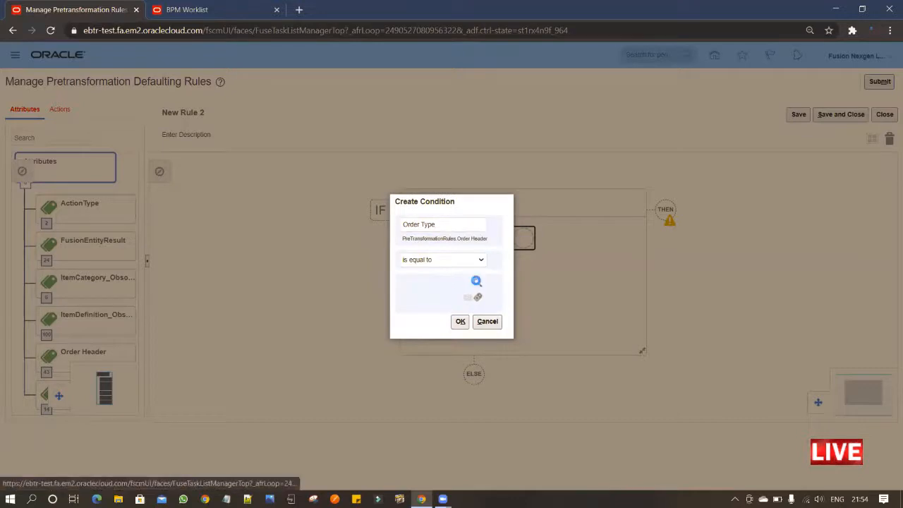
click(477, 283)
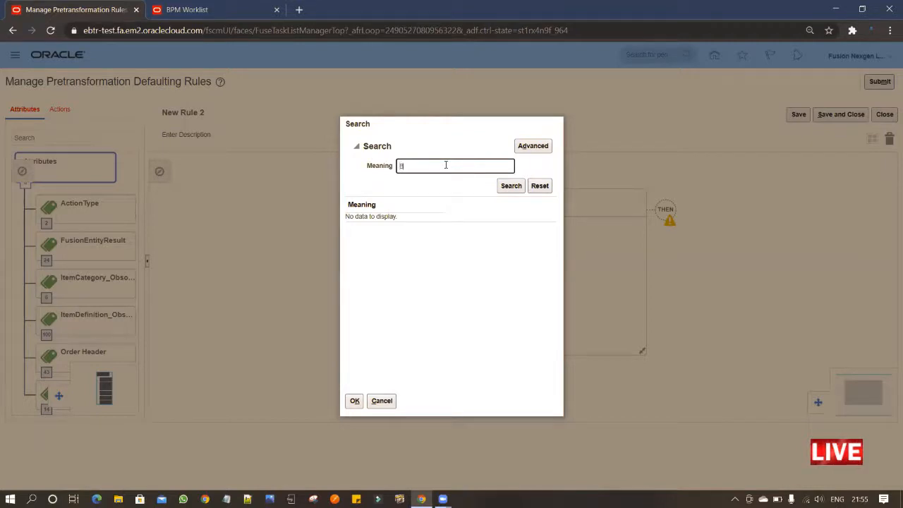
click(513, 186)
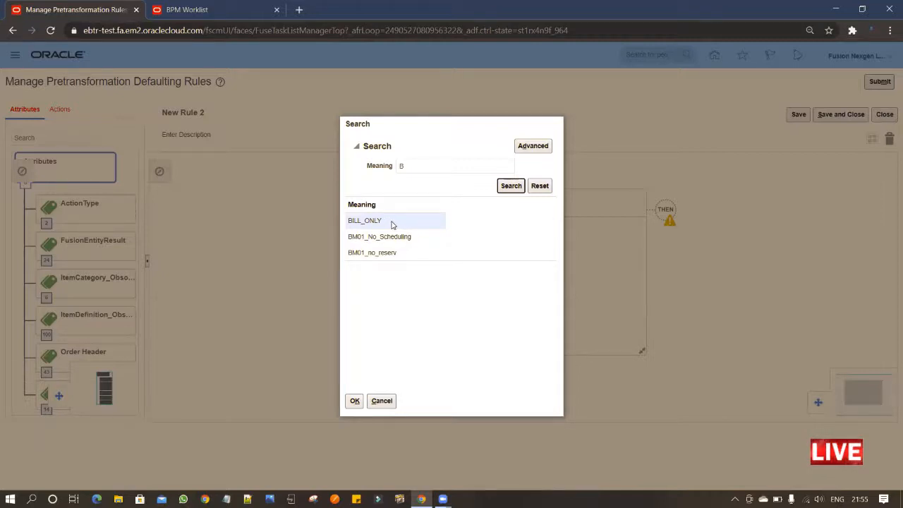
click(393, 224)
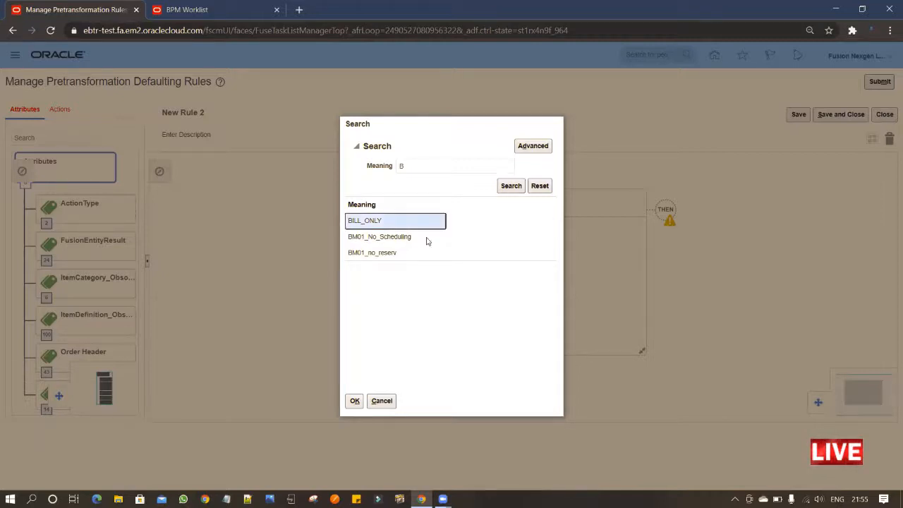
click(355, 401)
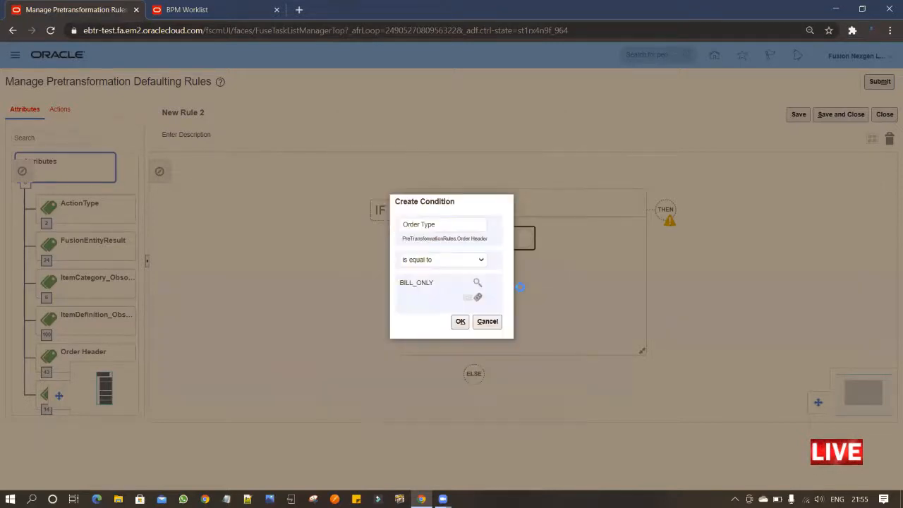
click(461, 323)
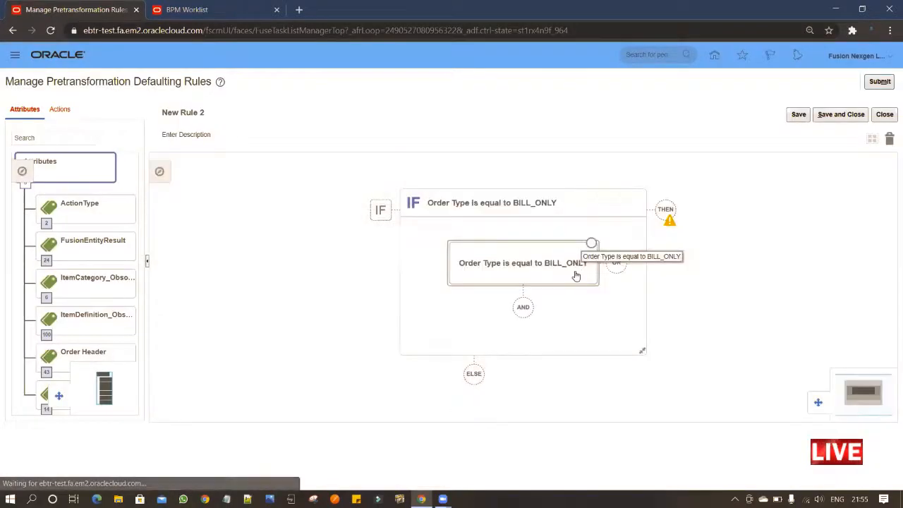
Add an AND condition to the rule requiring the Order Header's Business Unit to equal AQUA PUNE BU.
click(523, 311)
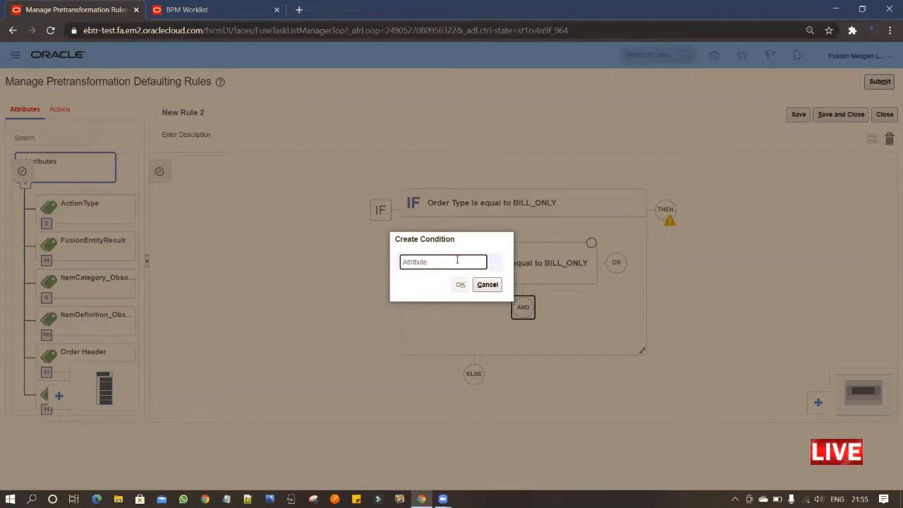
text(Business Unit (PreTransform)
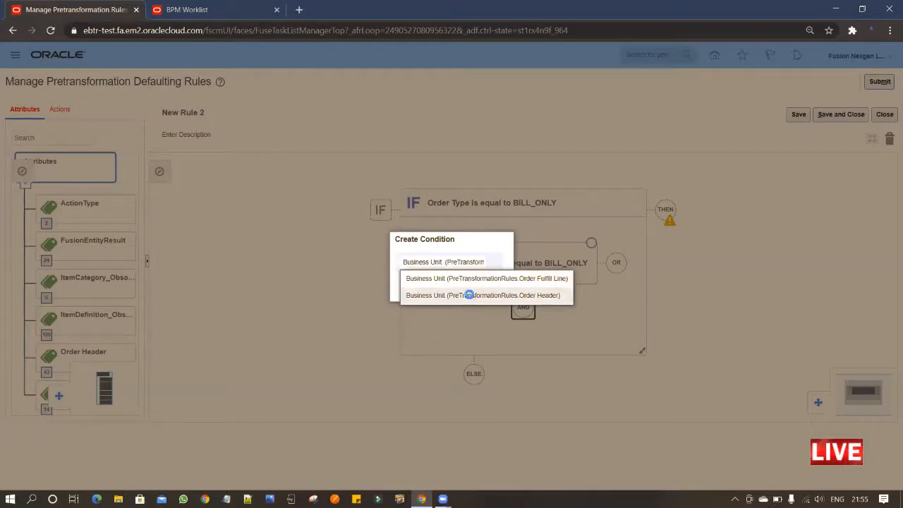
click(470, 296)
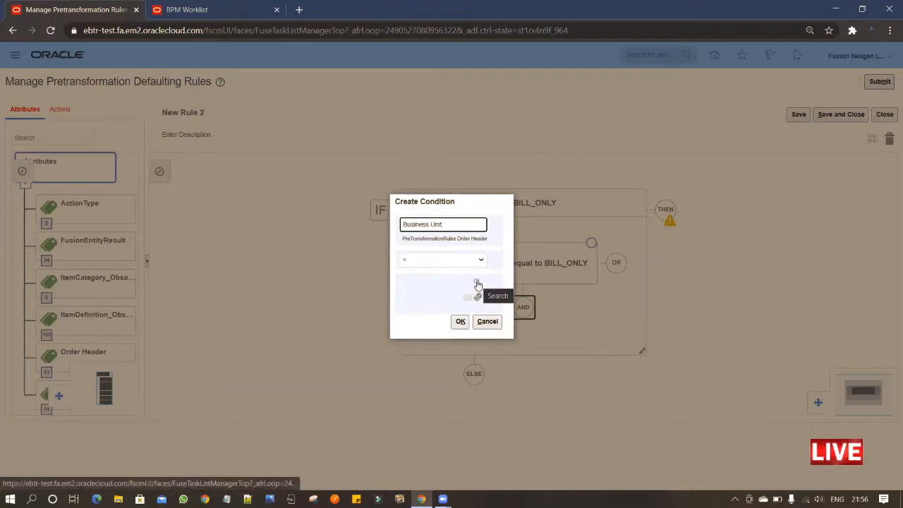
click(477, 283)
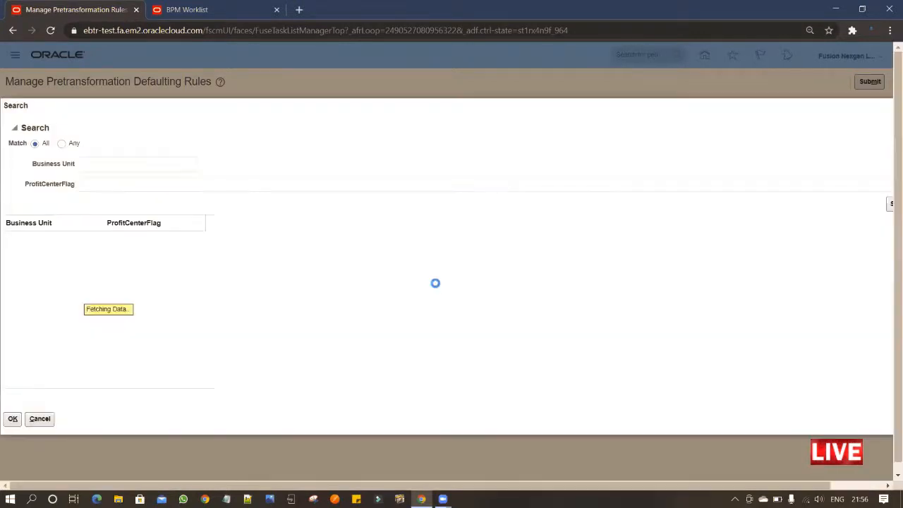
click(179, 163)
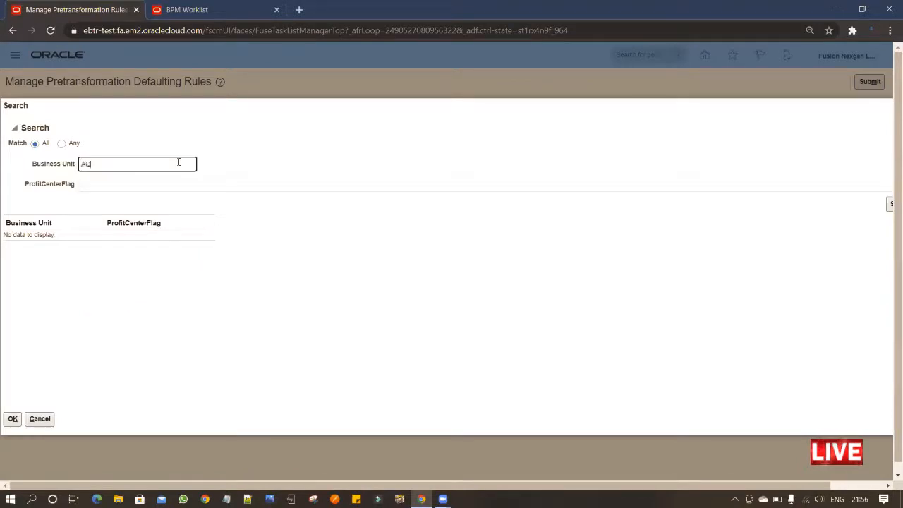
text(AQ)
click(889, 205)
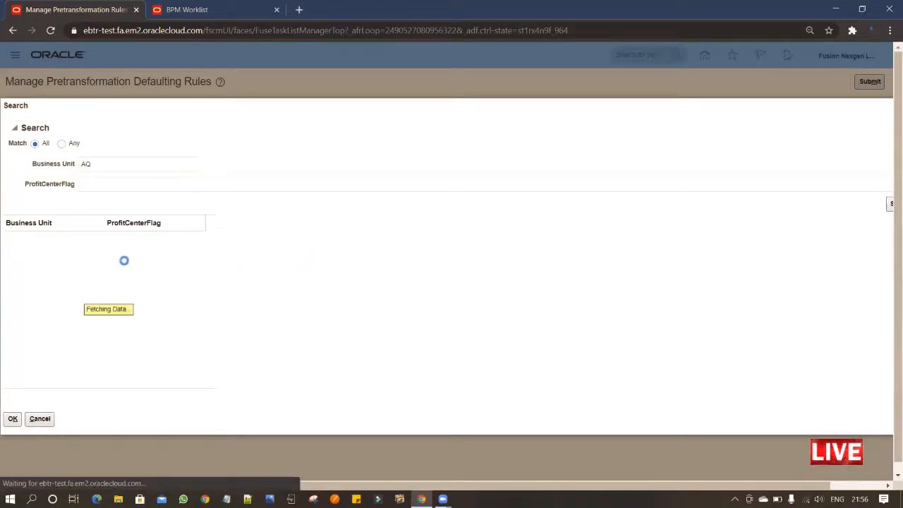
click(55, 246)
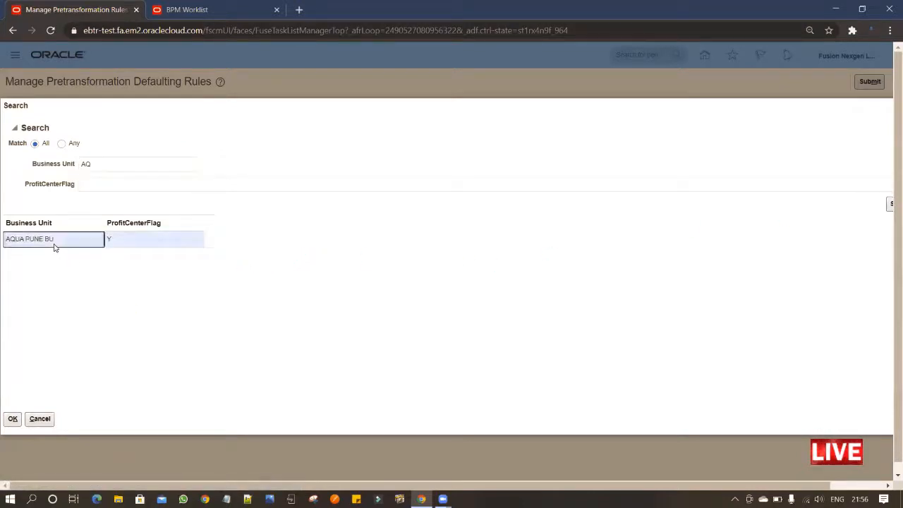
click(13, 418)
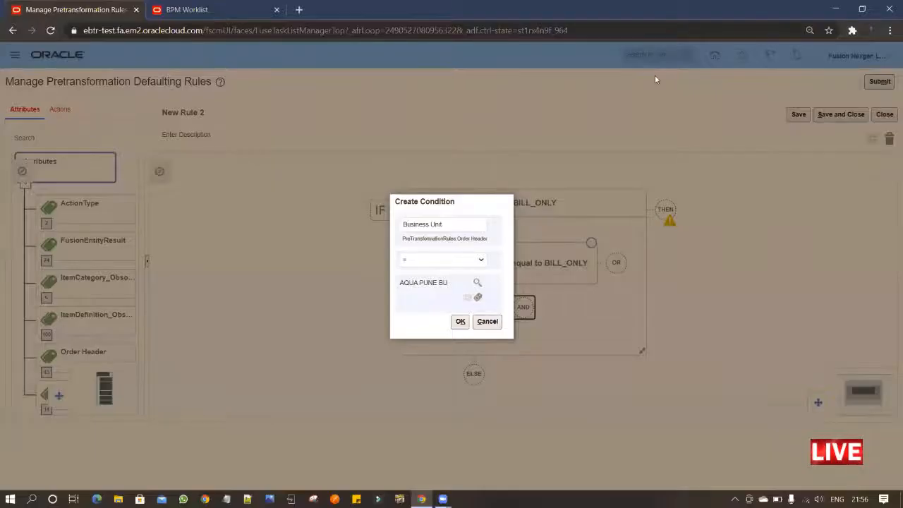
click(459, 321)
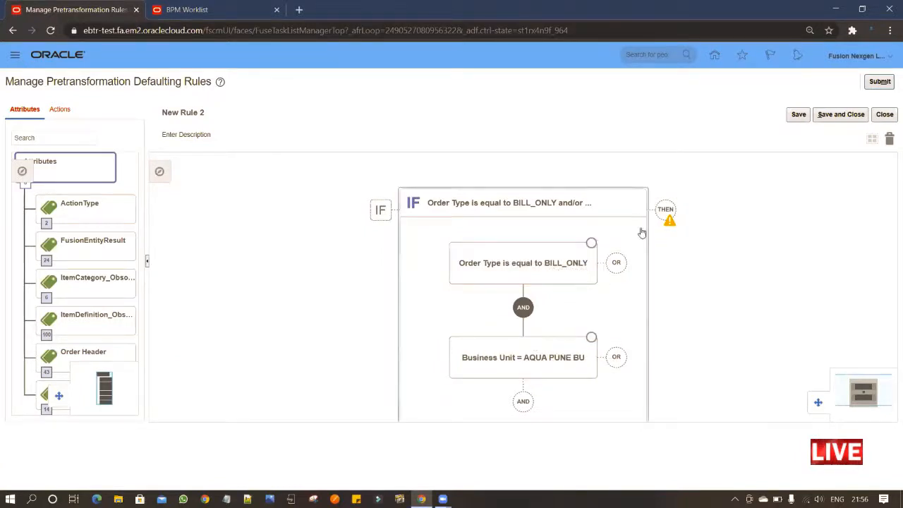
Add a DO block to the rule's THEN branch.
click(670, 210)
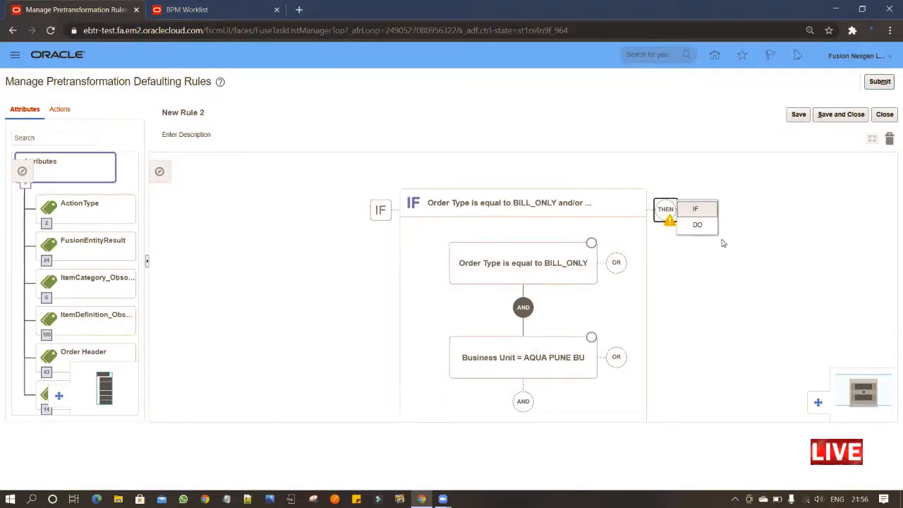
click(705, 227)
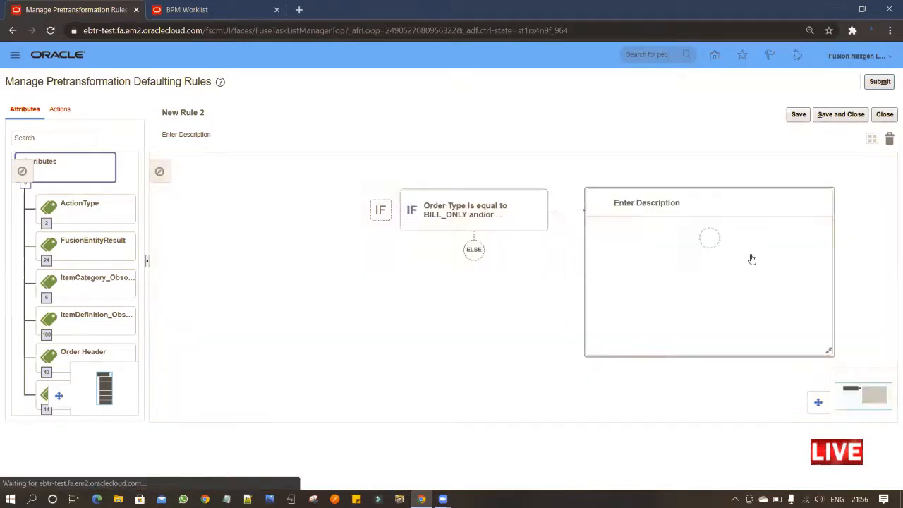
click(708, 242)
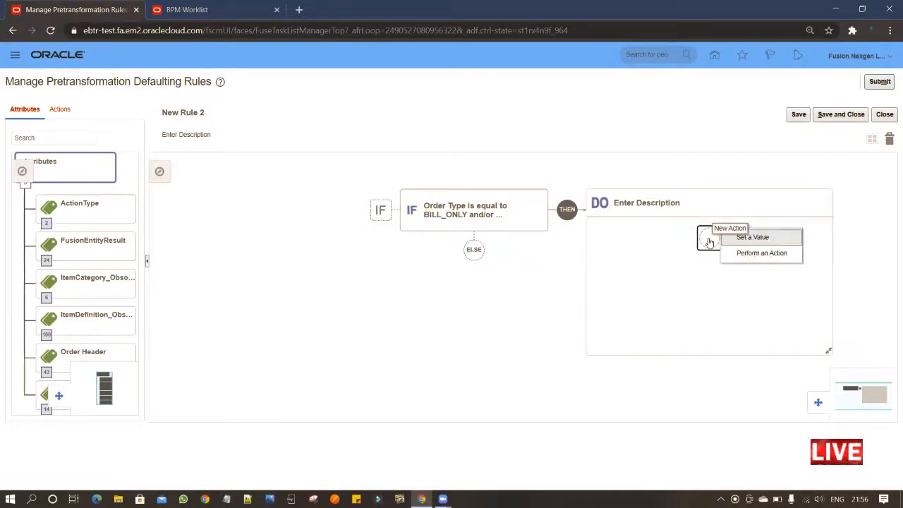
click(756, 259)
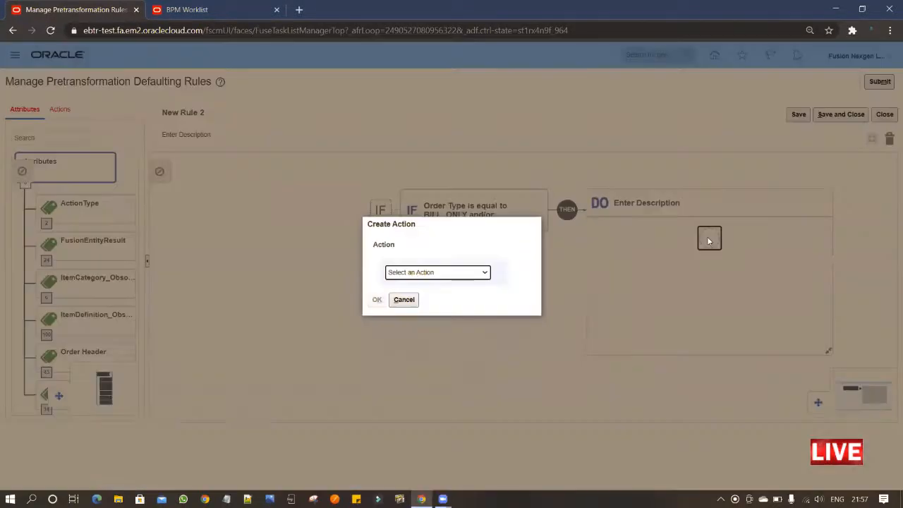
click(403, 299)
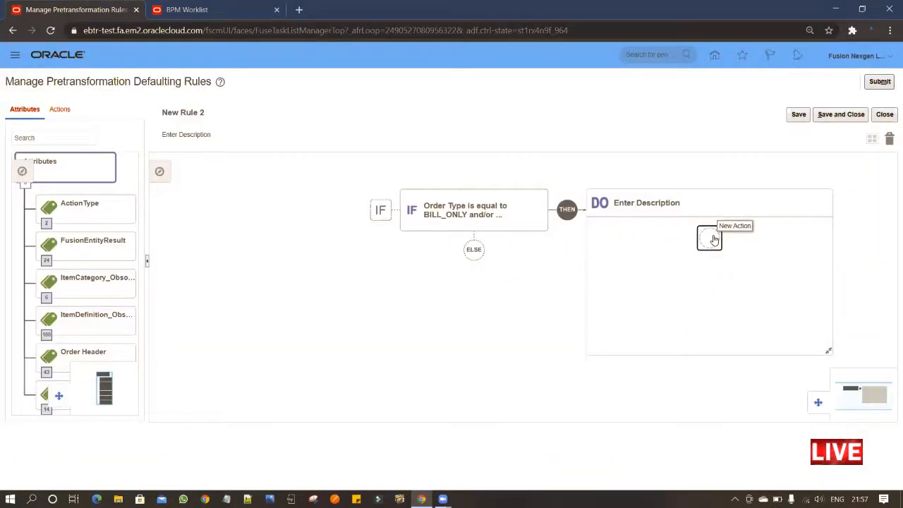
Add a set-value action to the DO block for the Order Fulfill Line attribute BillingTrxTypeId and look up its value.
click(711, 242)
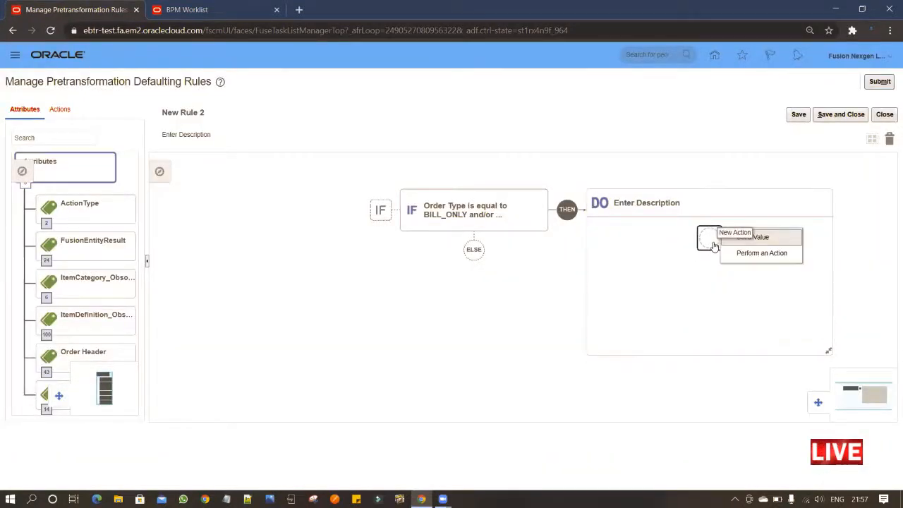
click(752, 244)
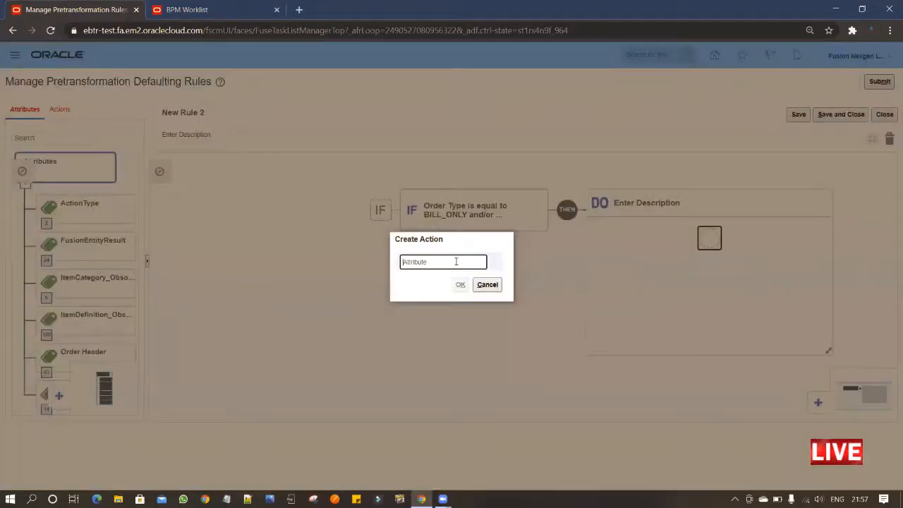
text(bil)
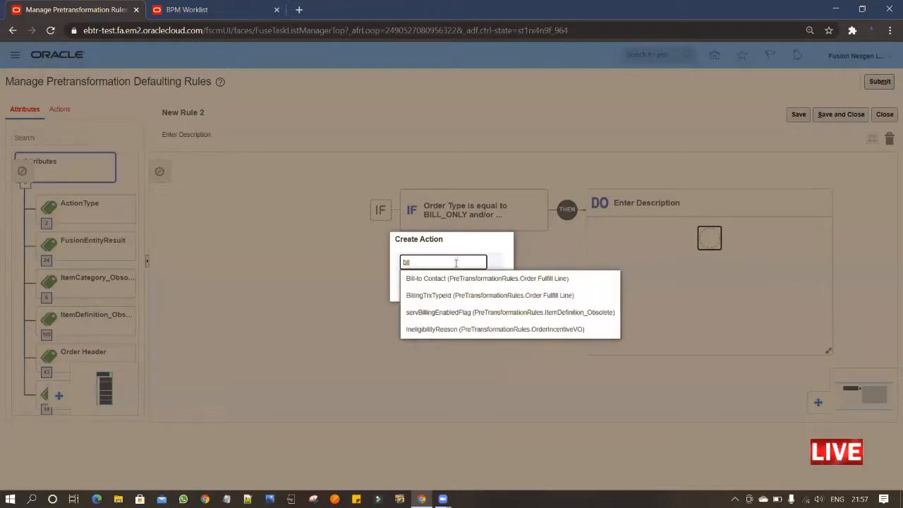
click(443, 296)
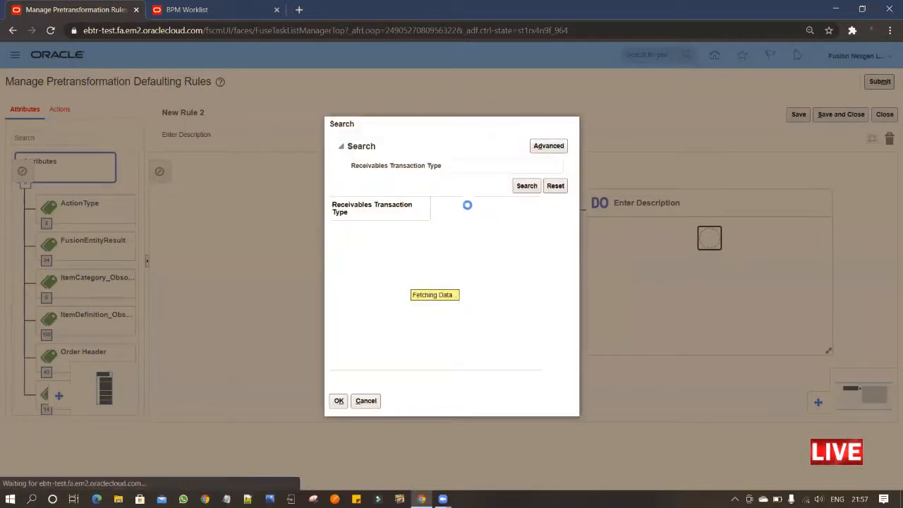
Search the receivables transaction types for "Bi" and again with the search value cleared.
click(472, 163)
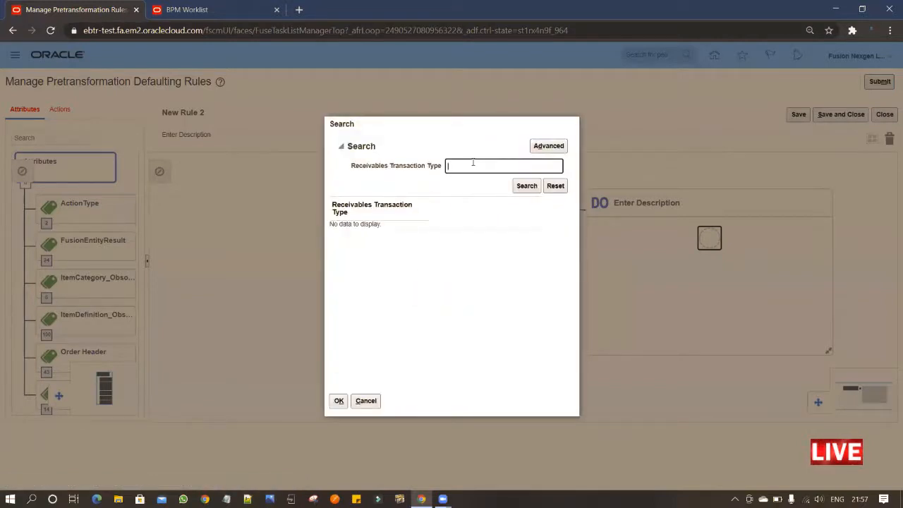
click(526, 185)
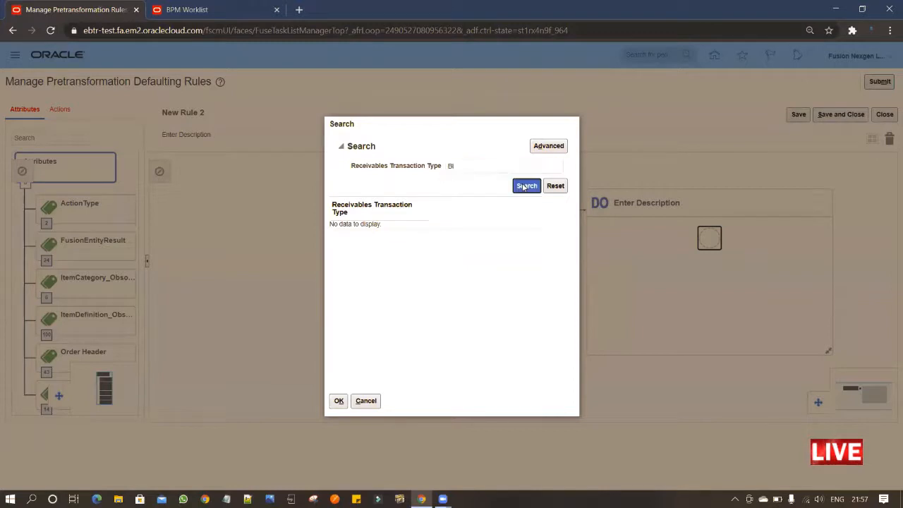
double_click(464, 167)
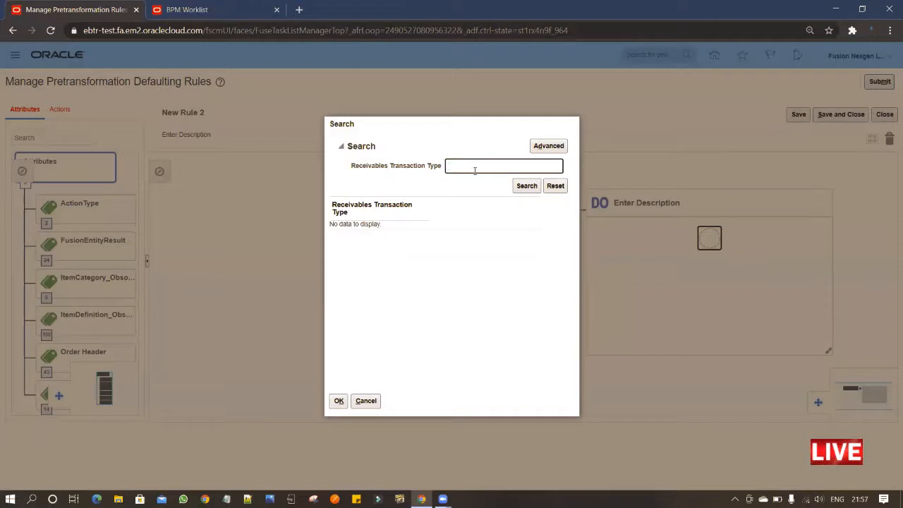
right_click(519, 185)
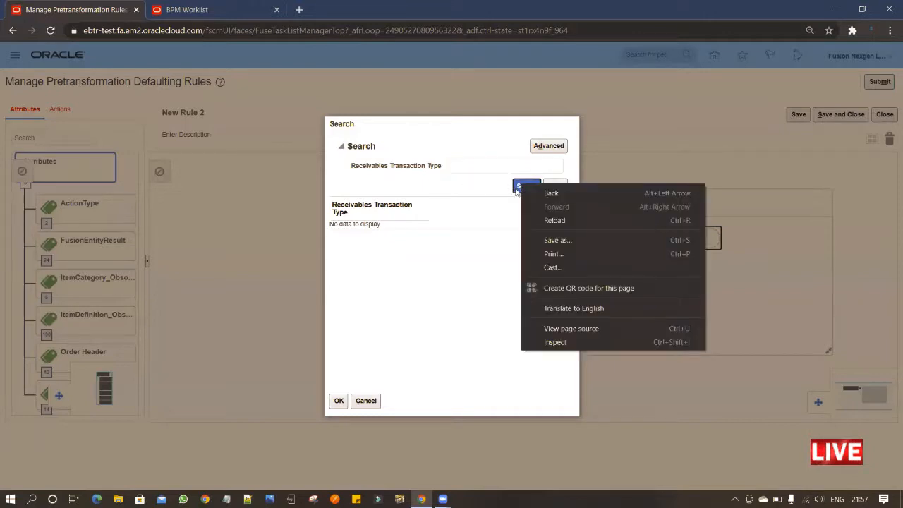
right_click(516, 190)
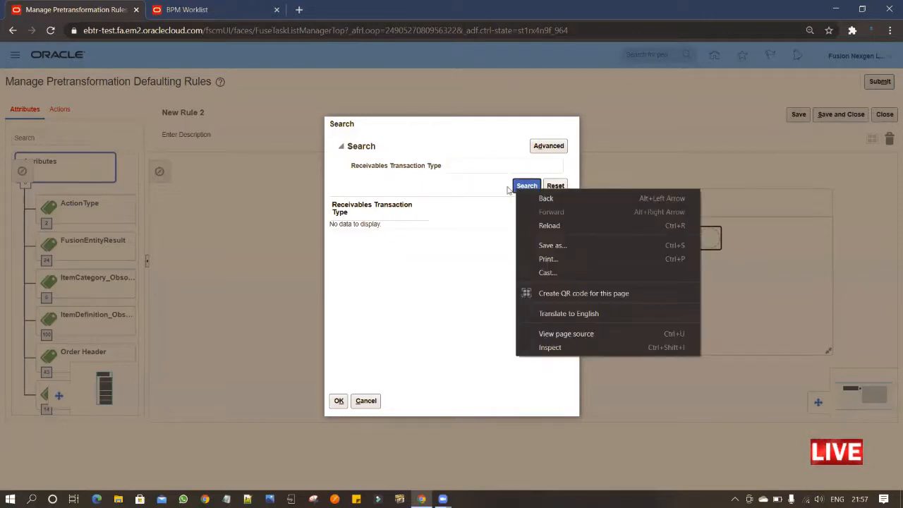
click(527, 186)
click(528, 186)
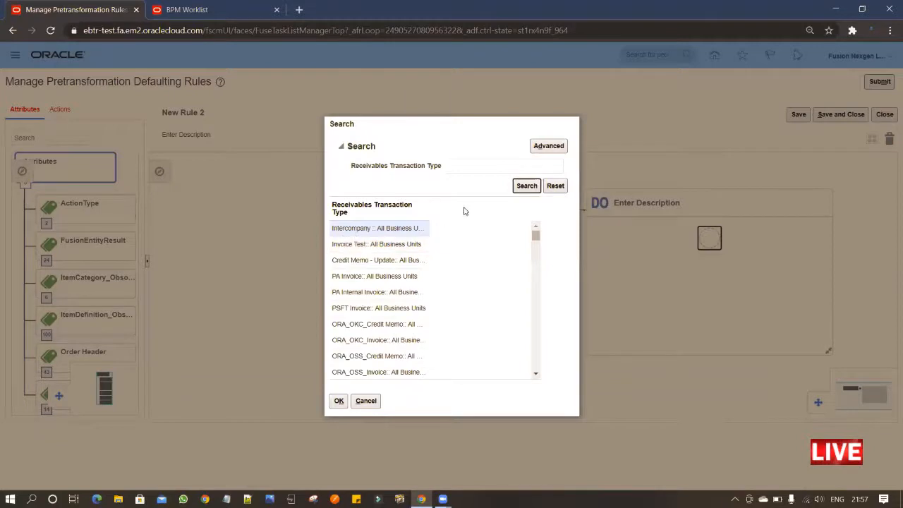
Search the transaction types for "Bi" and set BillingTrxTypeId to Bill_Only:: All Business Units, saving the action.
click(476, 165)
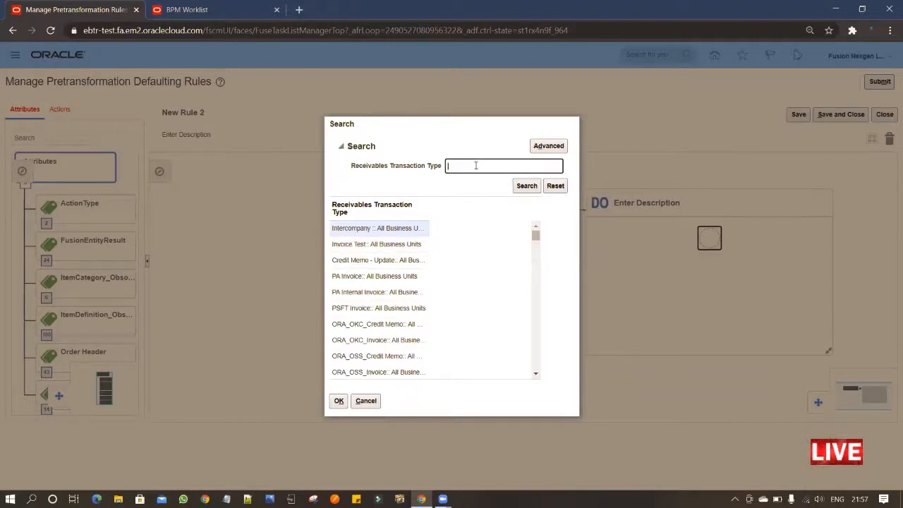
text(Bi)
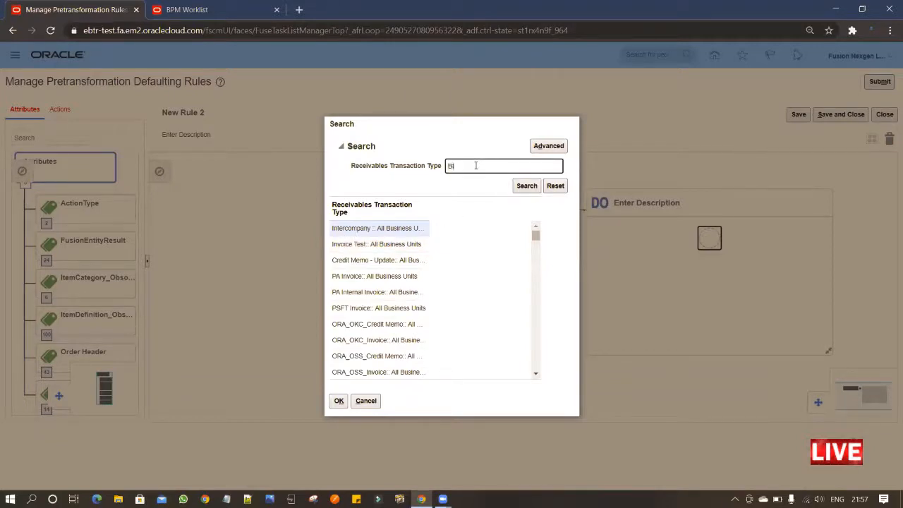
click(527, 186)
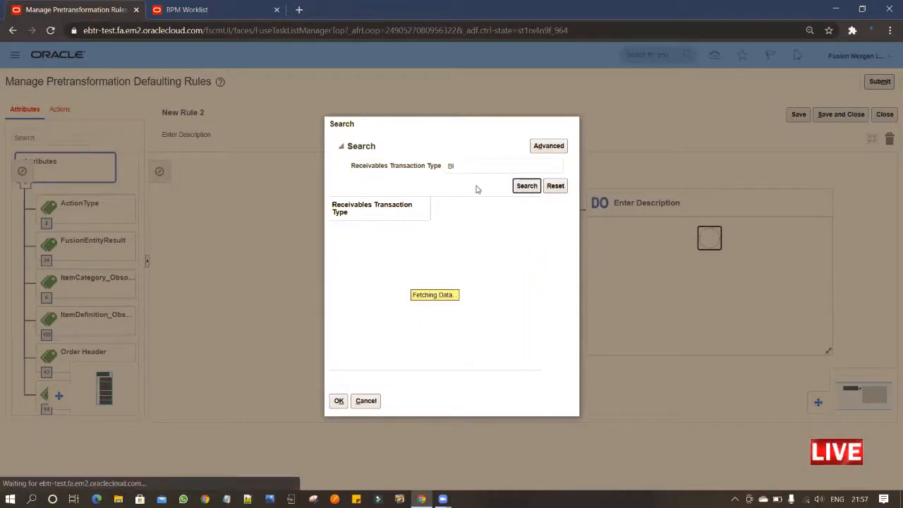
click(467, 162)
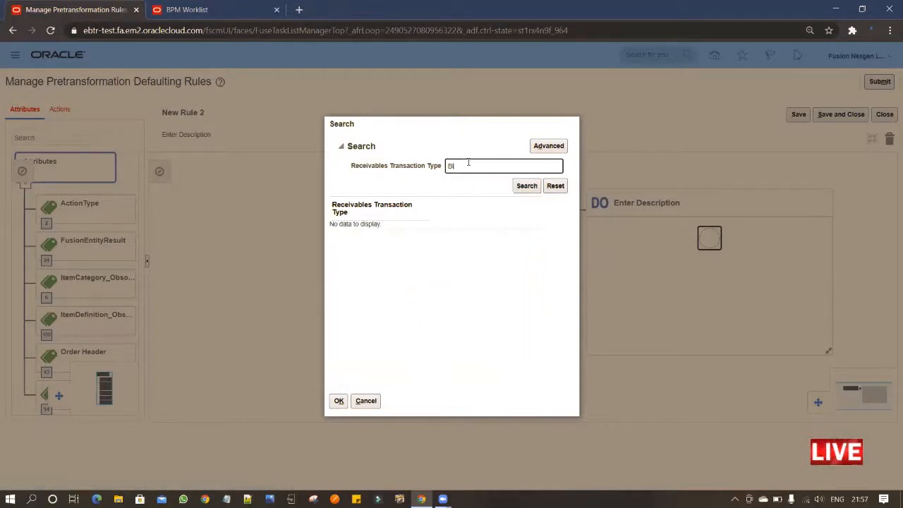
click(526, 187)
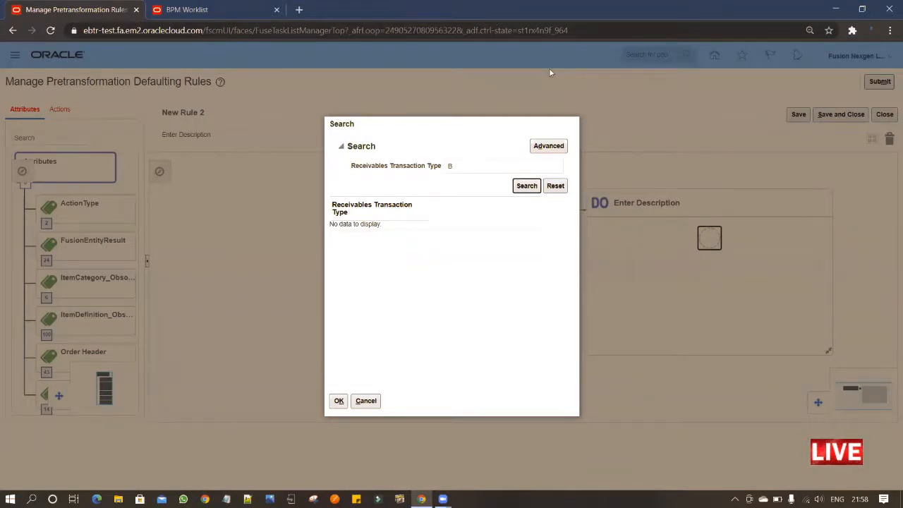
text(i)
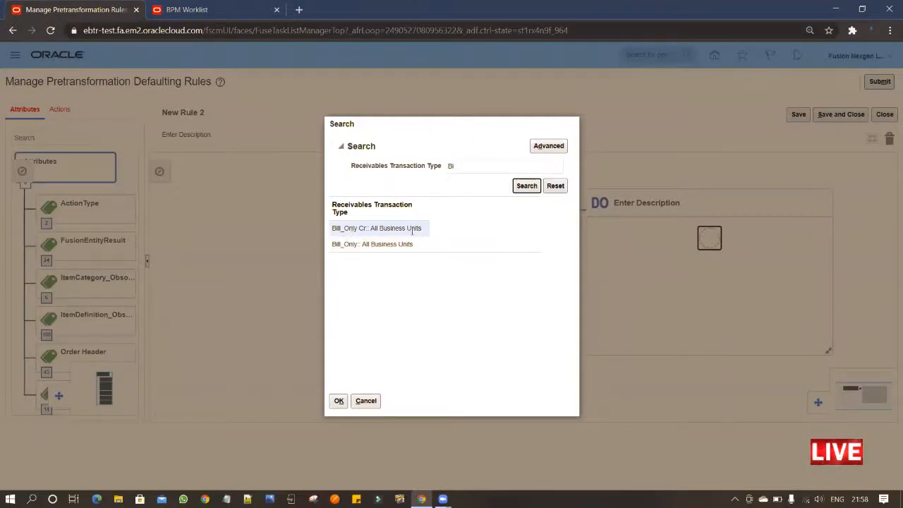
click(370, 244)
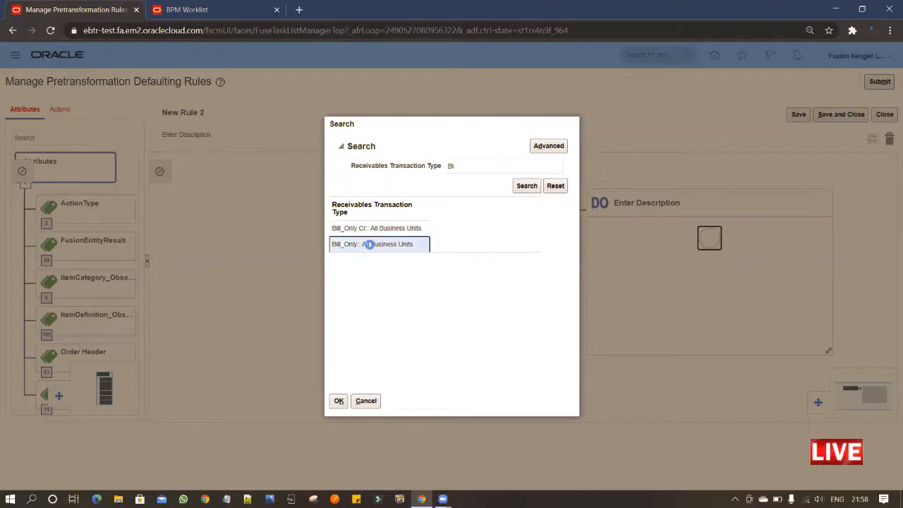
click(338, 401)
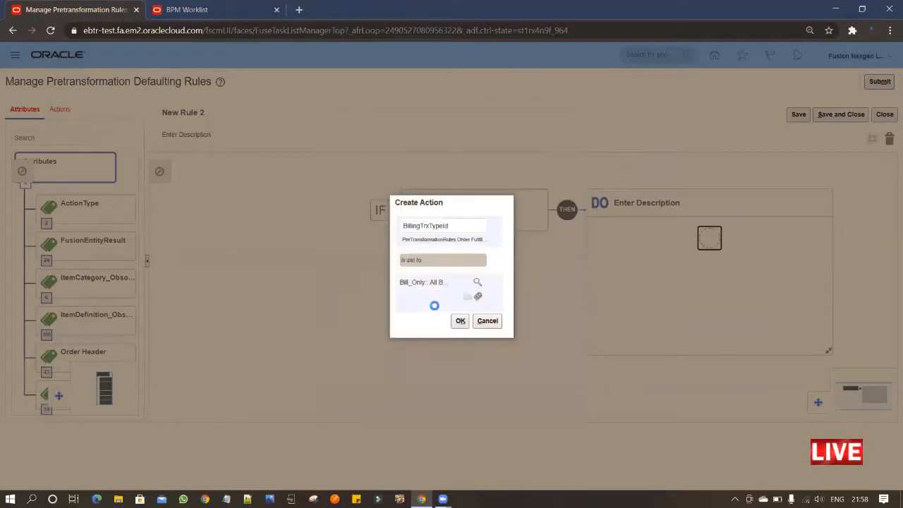
click(459, 321)
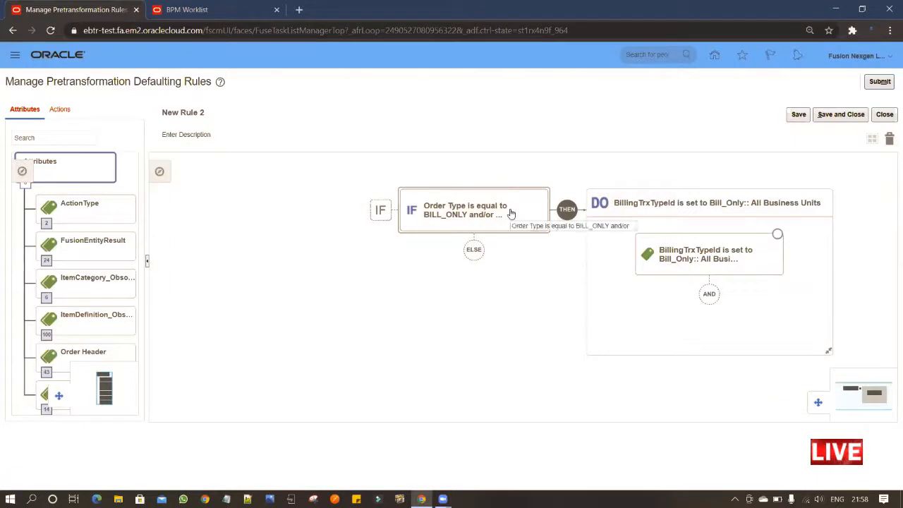
Add an AND condition to the rule's IF block requiring the Order Fulfill Line's Line Type to be equal to Buy.
click(509, 209)
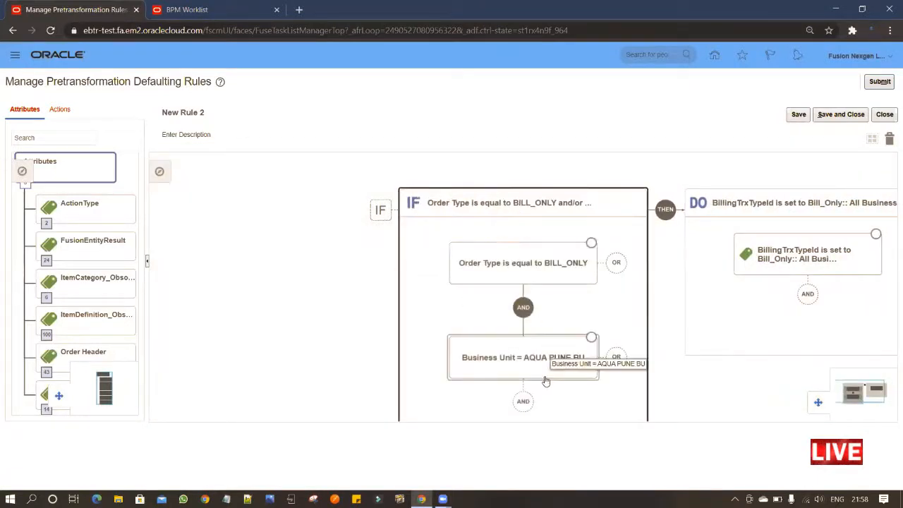
click(524, 403)
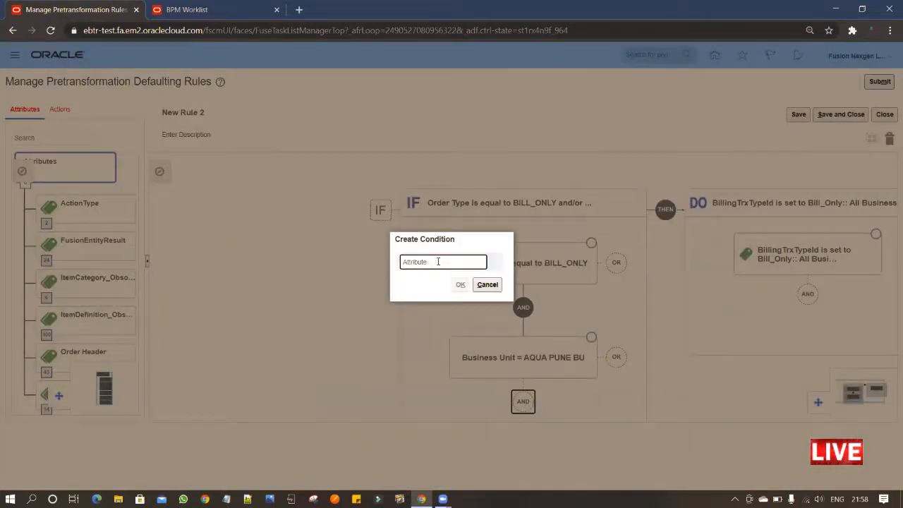
text(lin)
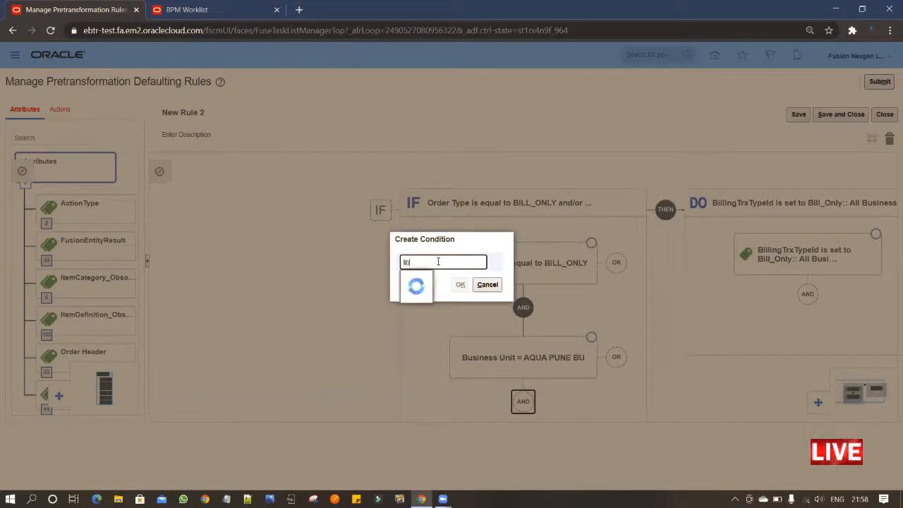
click(442, 282)
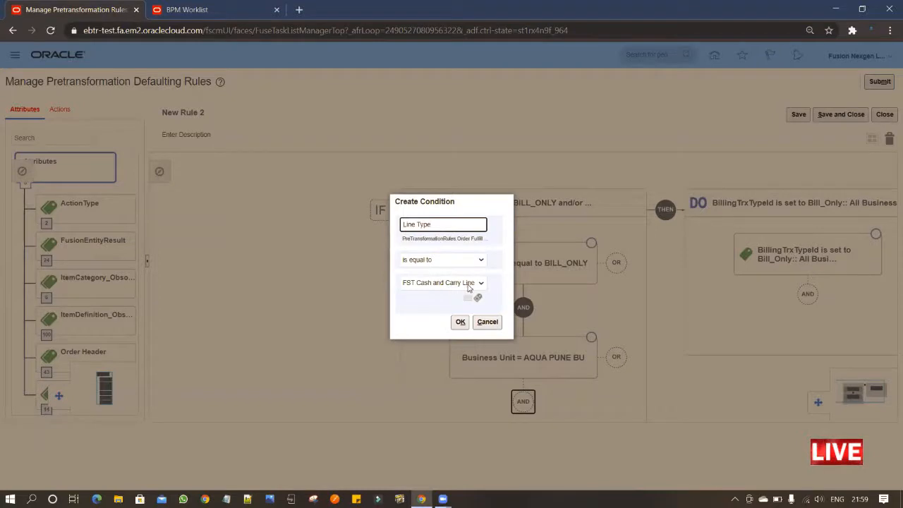
click(476, 284)
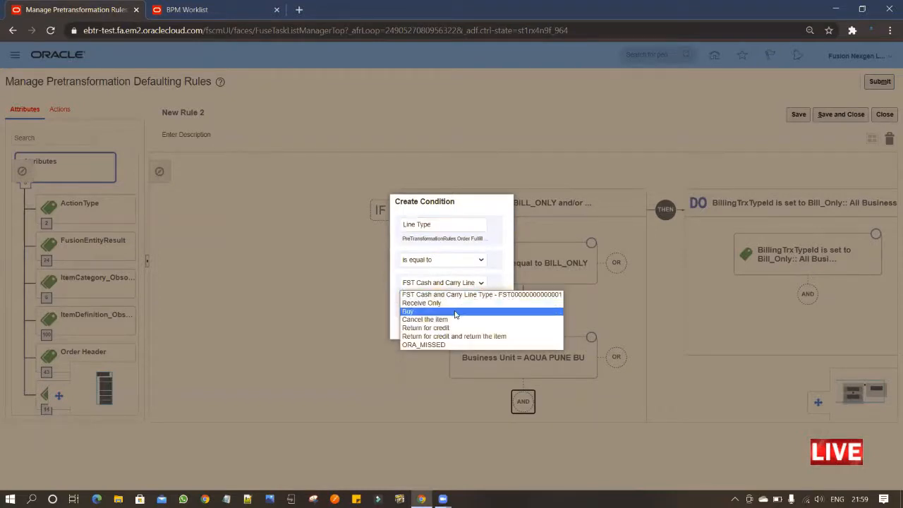
click(455, 311)
click(458, 322)
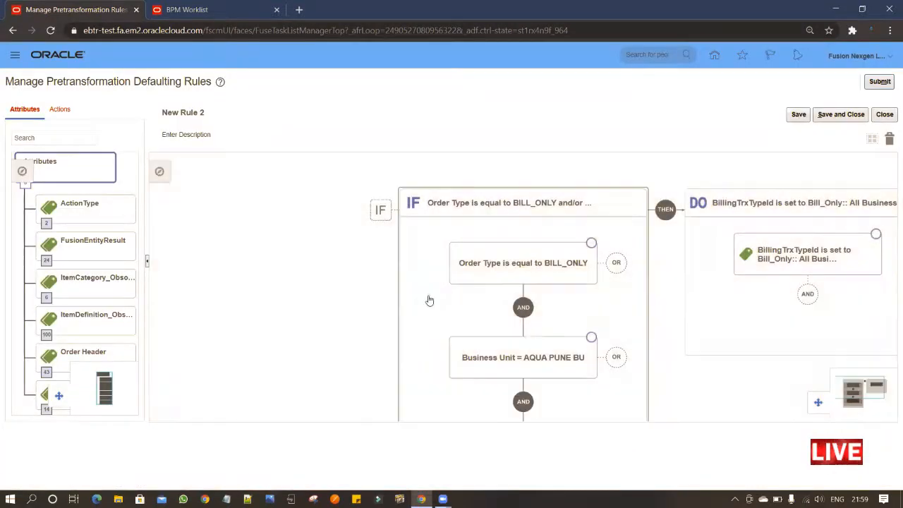
Save and close the rule, and activate New Rule 2 in its rule information.
drag(415, 291, 329, 226)
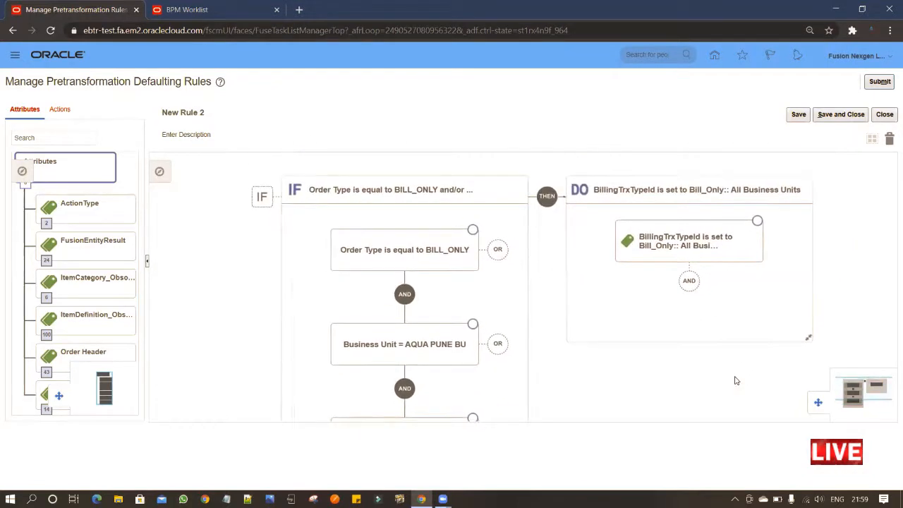
click(845, 116)
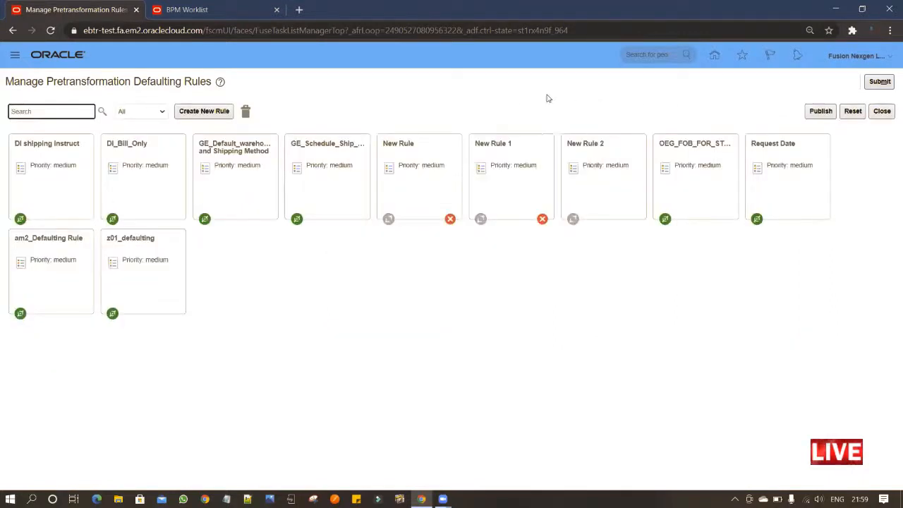
click(631, 206)
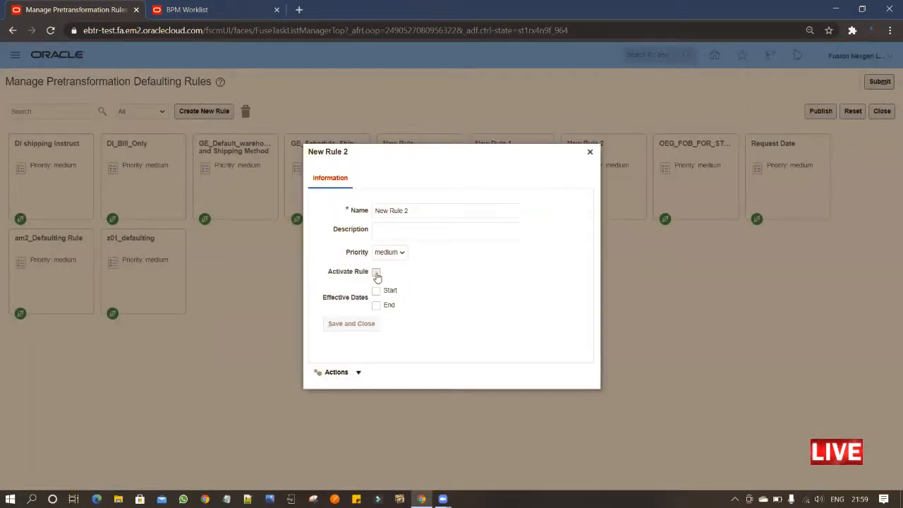
click(376, 273)
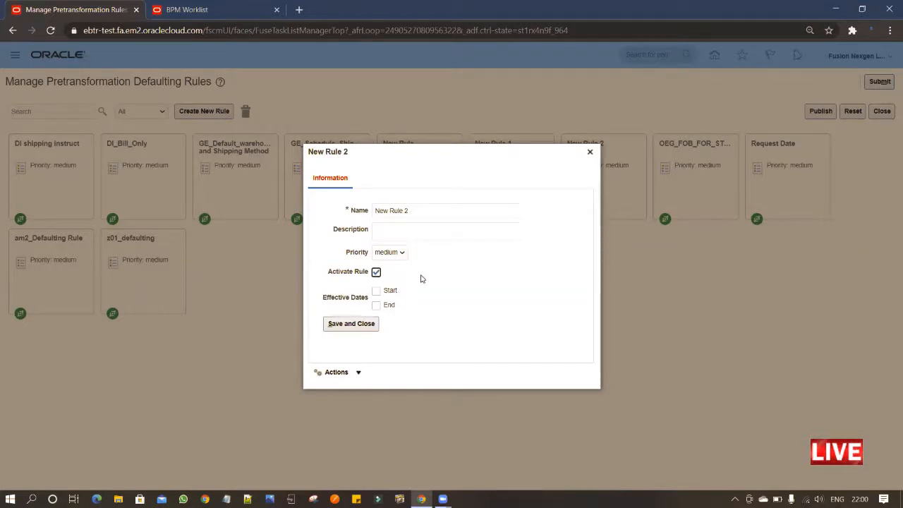
click(350, 325)
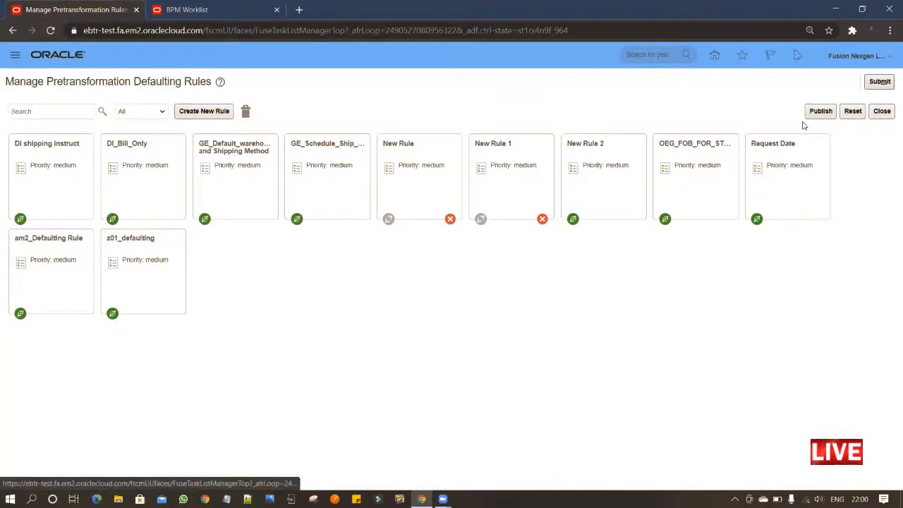
Publish all draft rule changes to the production system, and repeat the publishing once.
click(820, 113)
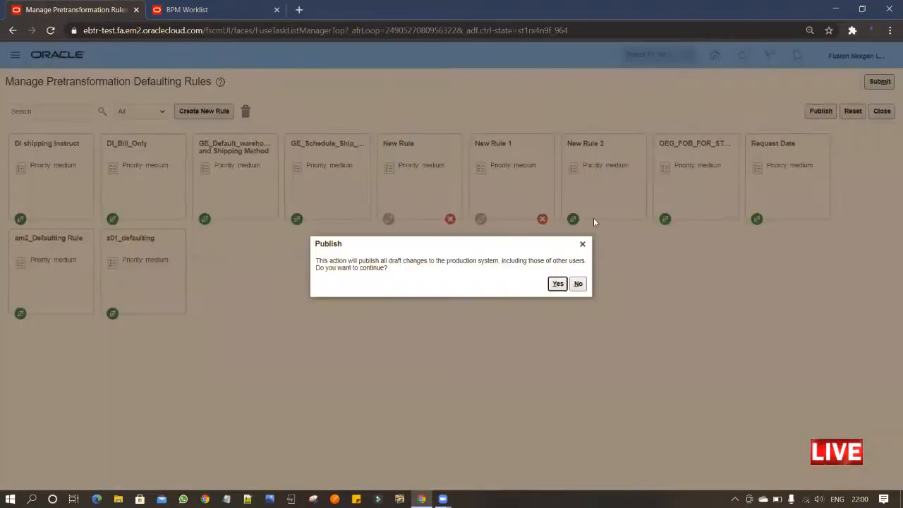
click(557, 284)
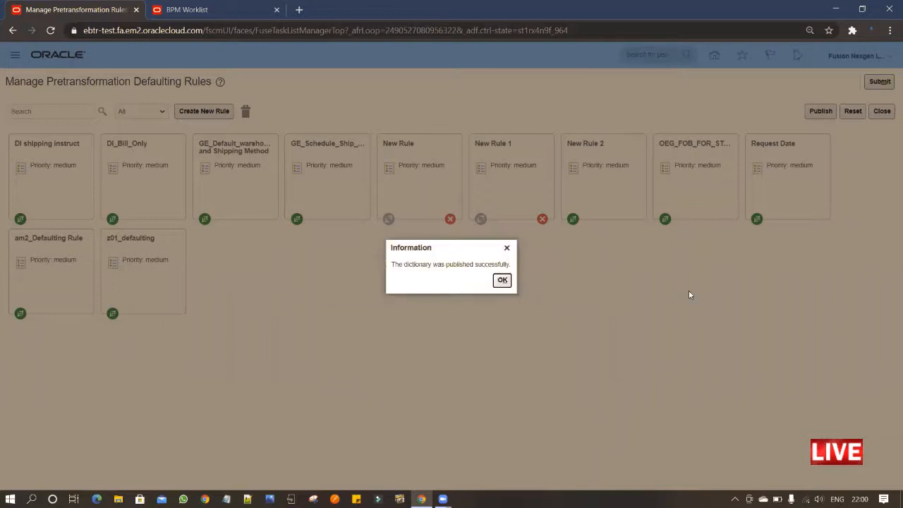
click(504, 282)
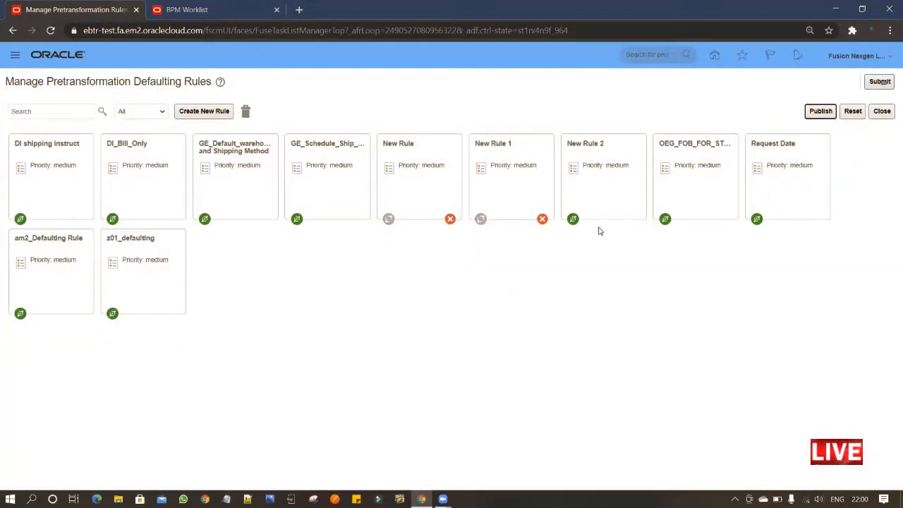
click(818, 114)
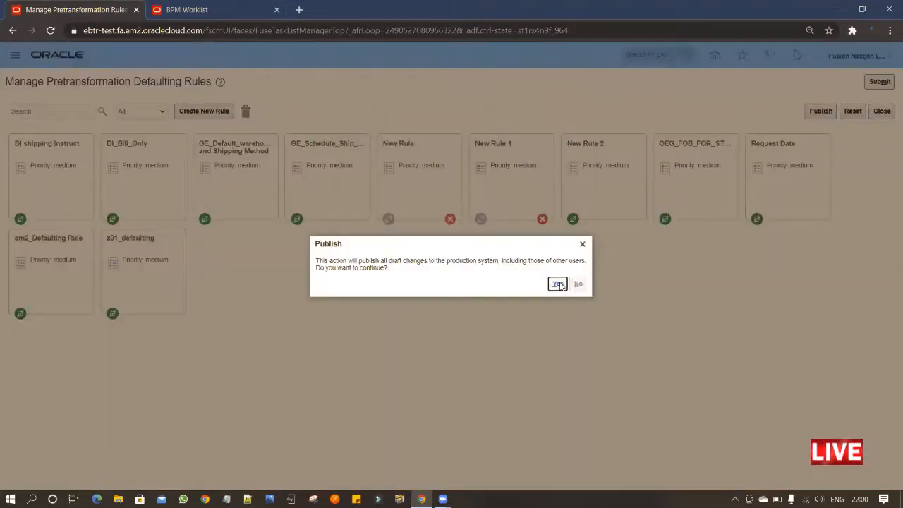
click(558, 284)
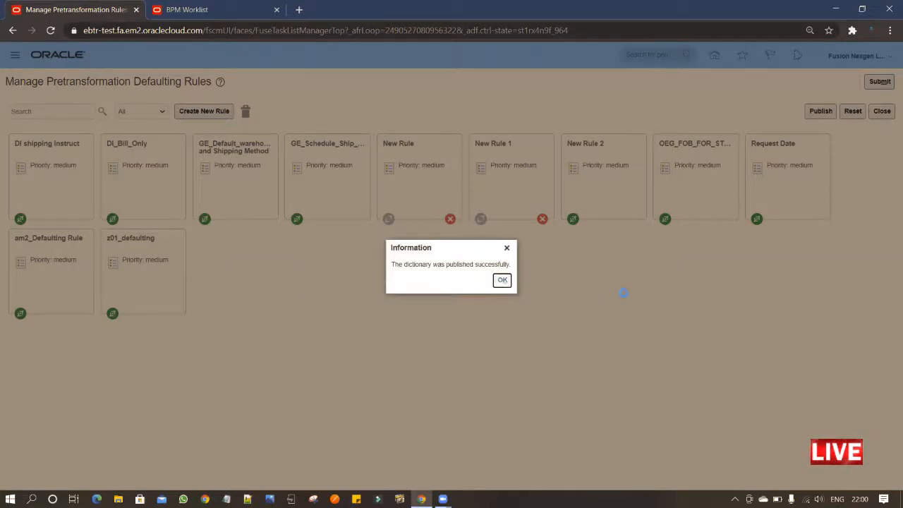
key(Return)
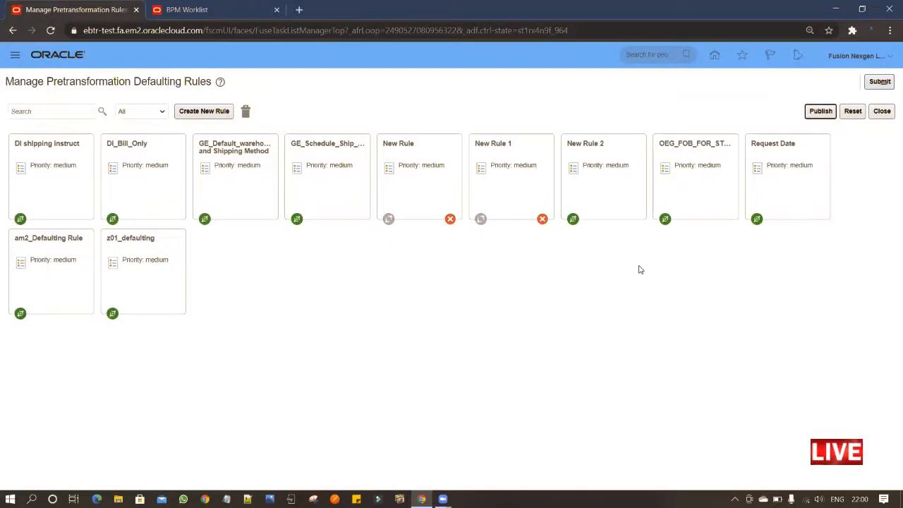